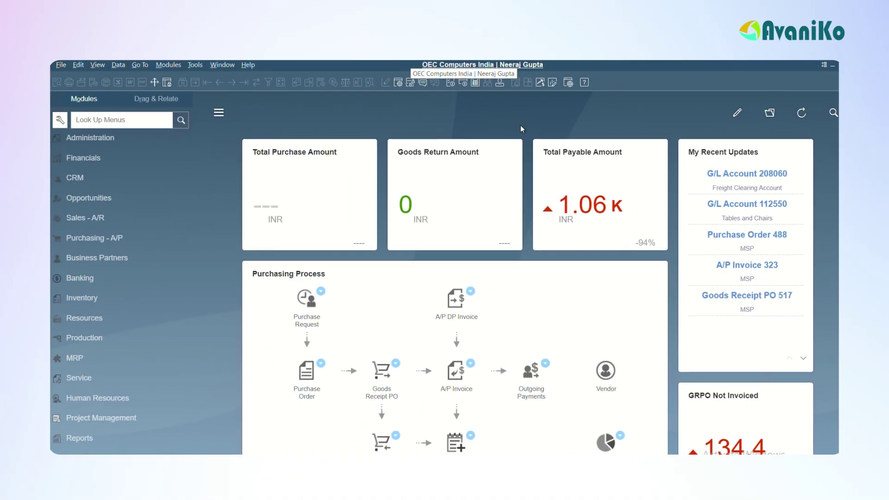
# - Expand the Financials module in the Modules panel to show Journal Entry and Journal Vouchers
pyautogui.click(98, 157)
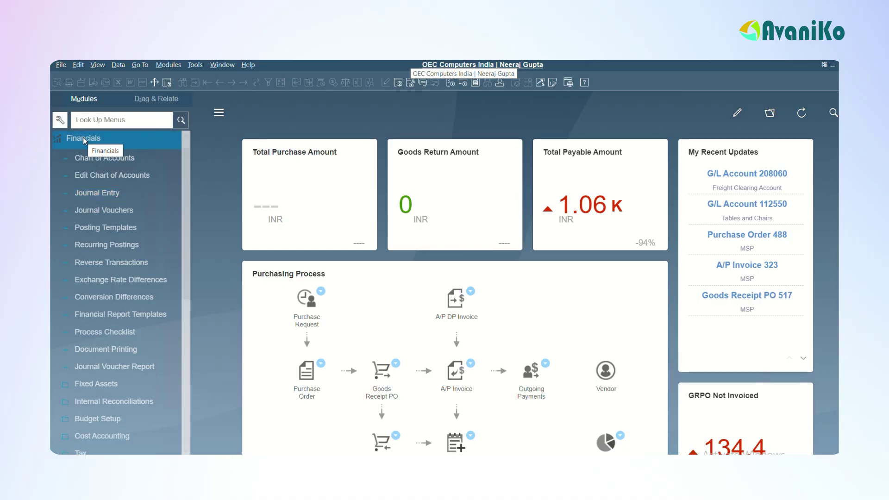
# - Start a new journal entry, numbered 2979 and dated 26/02/25
pyautogui.click(109, 194)
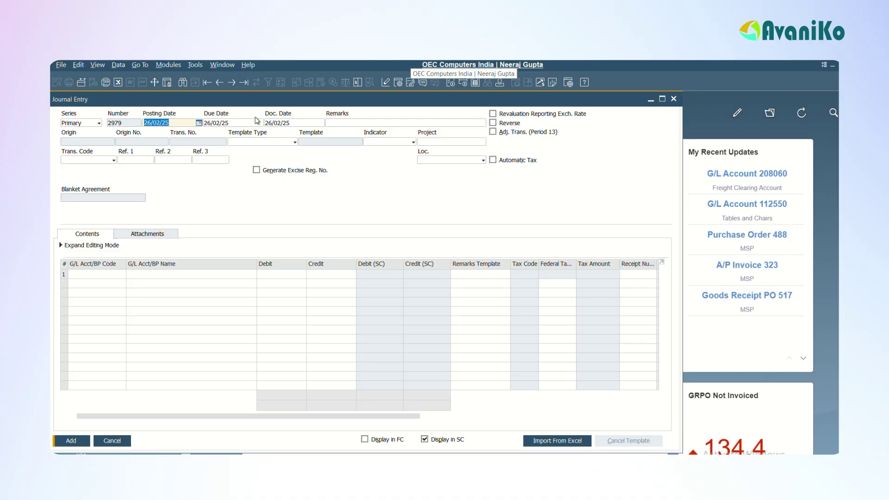
# - Debit 102010 Patents and Royalties INR 10,000 on line 1
pyautogui.click(347, 121)
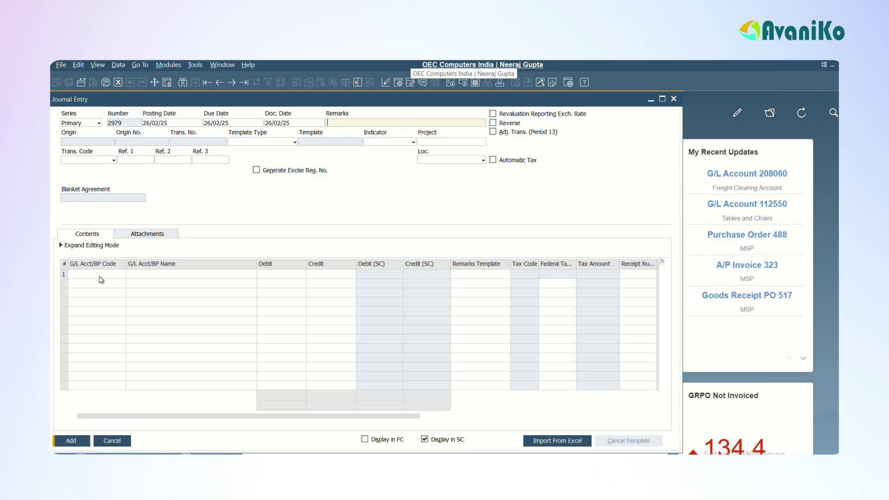
pyautogui.click(86, 274)
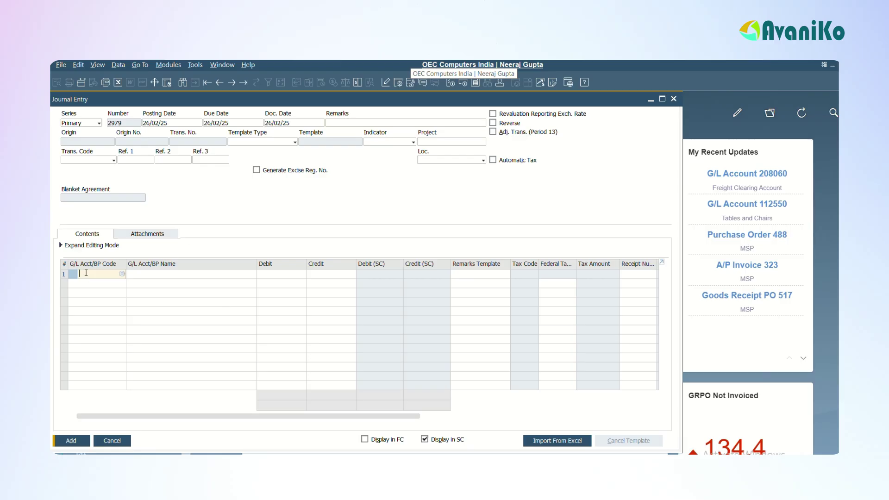
pyautogui.press('Tab')
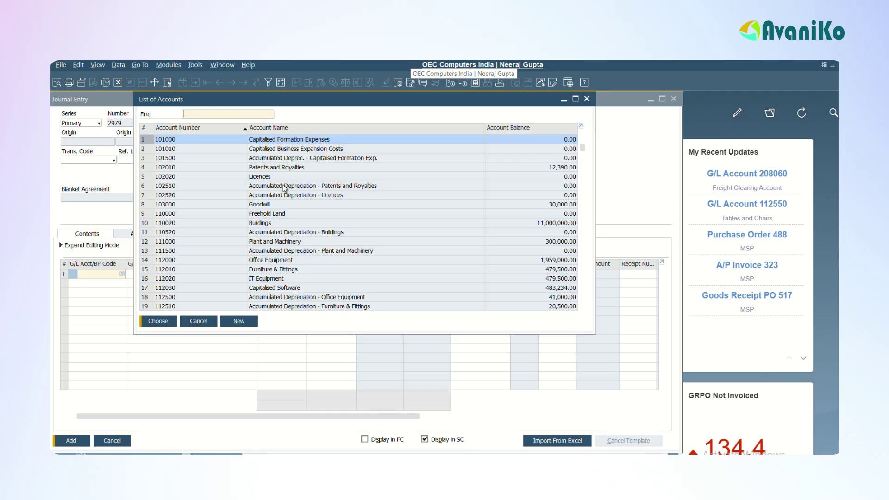
pyautogui.doubleClick(263, 167)
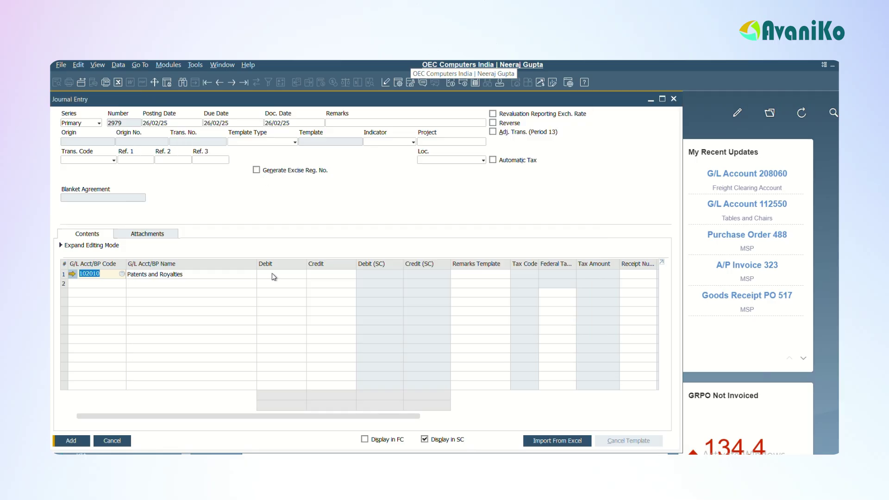
pyautogui.click(282, 274)
pyautogui.write('10000')
pyautogui.press('Tab')
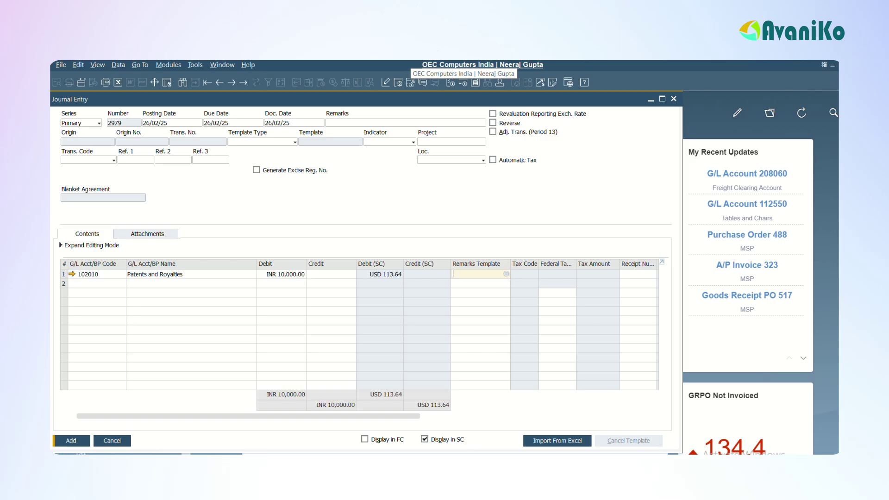
# - Credit Cash Account on line 2 with the balancing INR 10,000
pyautogui.click(101, 283)
pyautogui.press('Tab')
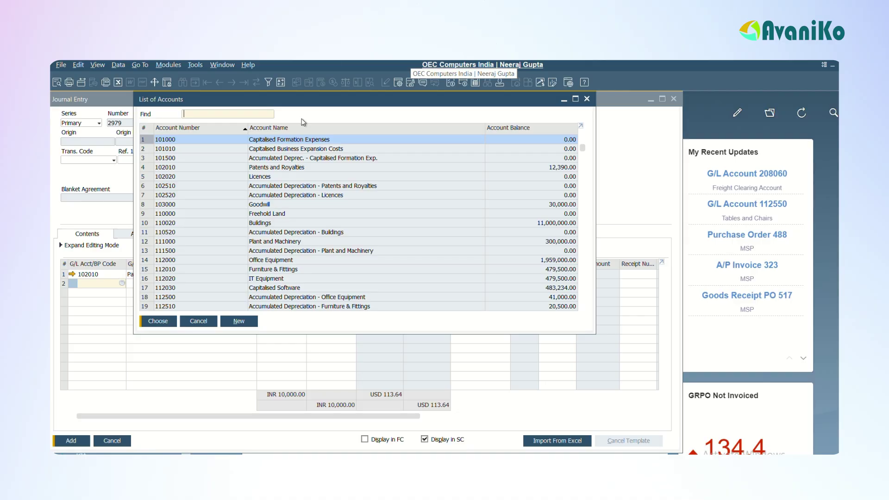
pyautogui.write('CASH')
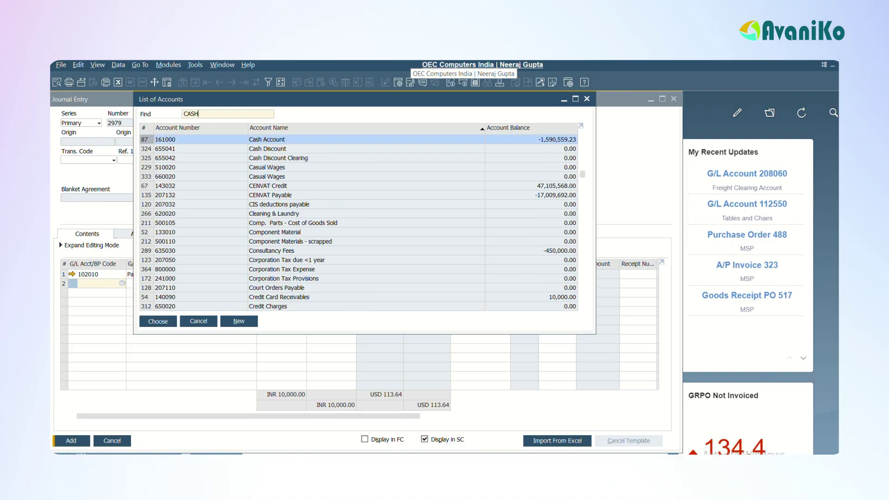
pyautogui.press('Return')
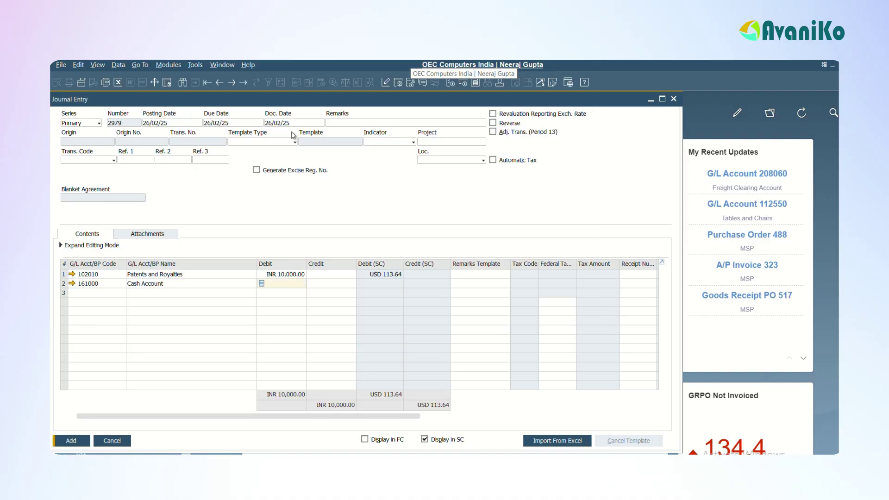
pyautogui.press('Tab')
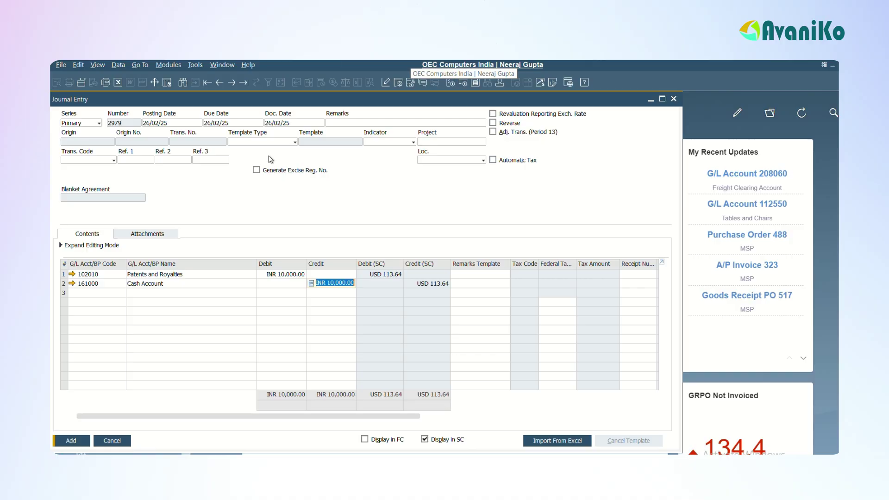
pyautogui.click(87, 273)
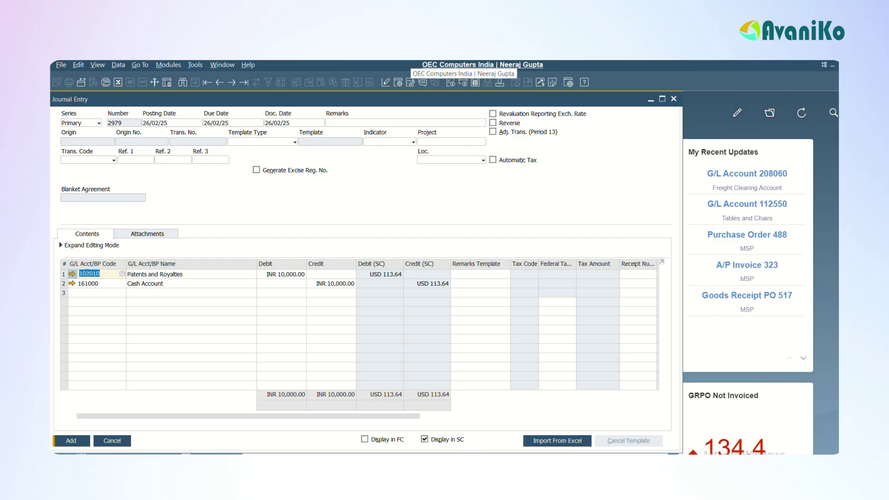
# - Replace line 1's Patents and Royalties account with business partner C10001 CROKUS
pyautogui.press('BackSpace')
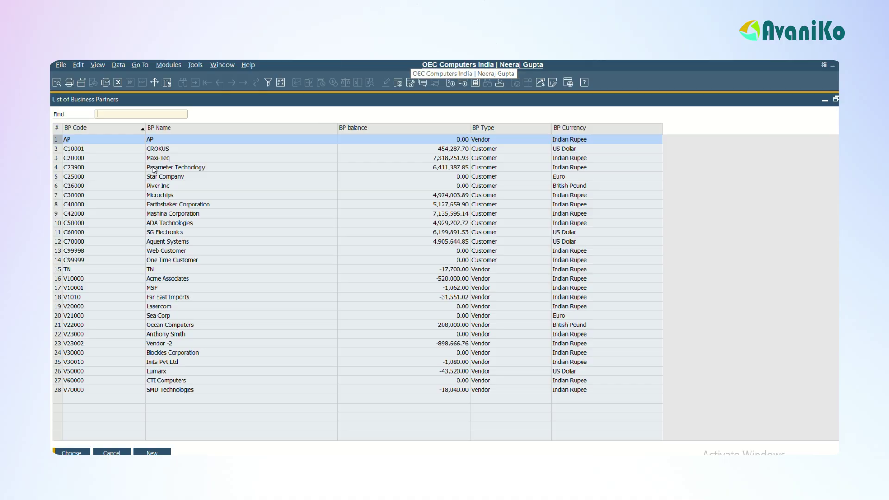
pyautogui.press('Down')
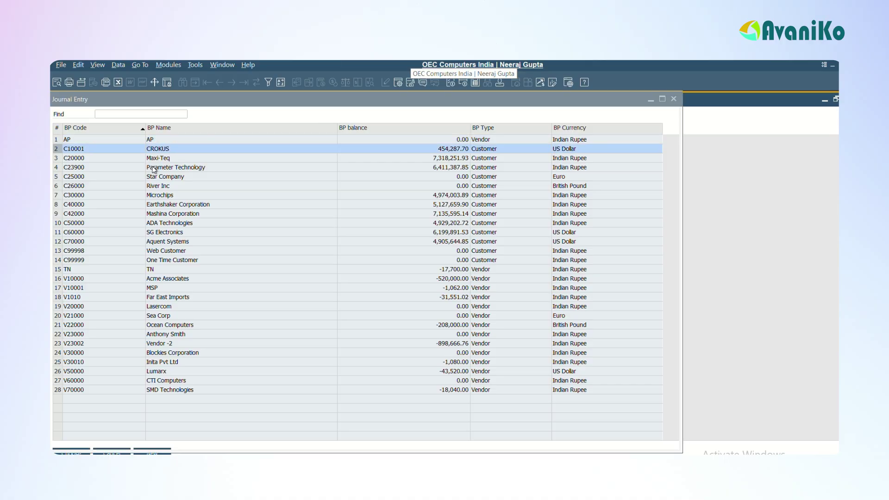
pyautogui.press('Return')
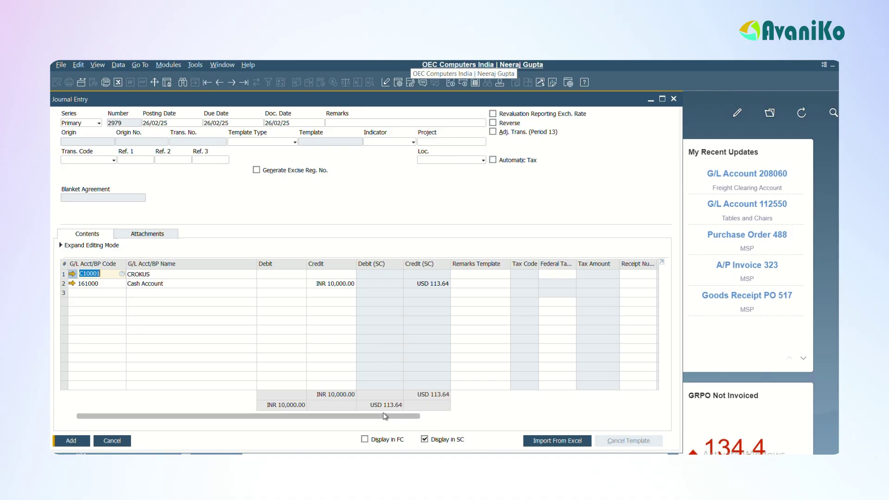
pyautogui.moveTo(385, 416); pyautogui.dragTo(566, 365)
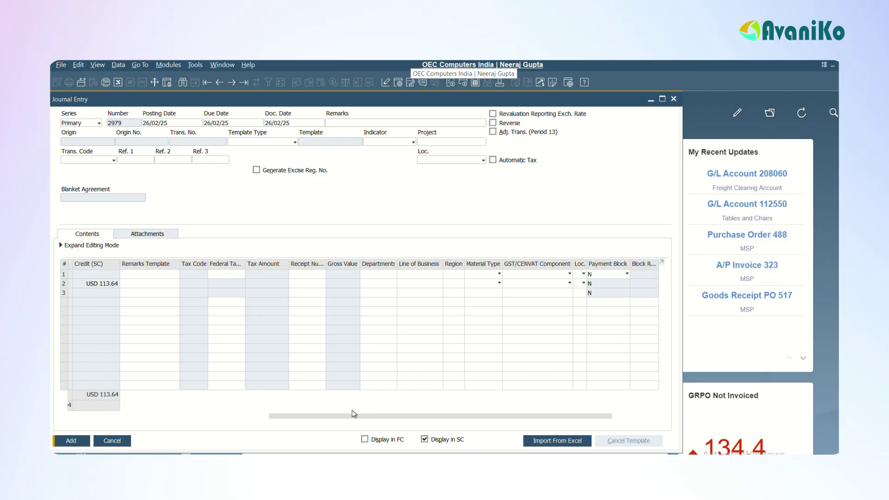
# - Mark the journal entry to reverse automatically on 01/03/25
pyautogui.moveTo(352, 410); pyautogui.dragTo(149, 408)
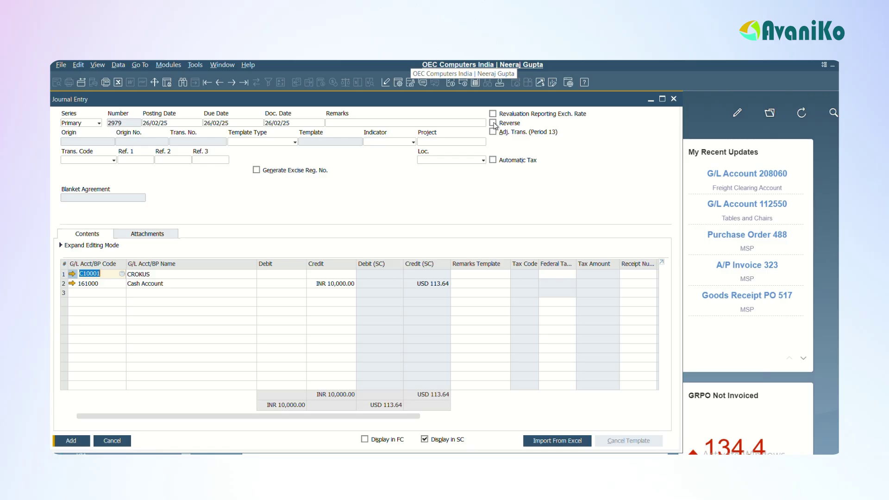
pyautogui.click(494, 124)
pyautogui.click(624, 124)
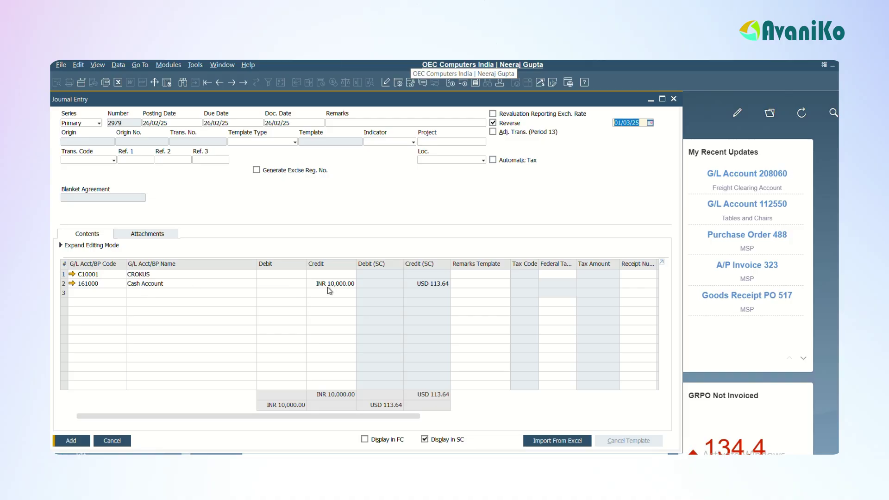
pyautogui.click(555, 441)
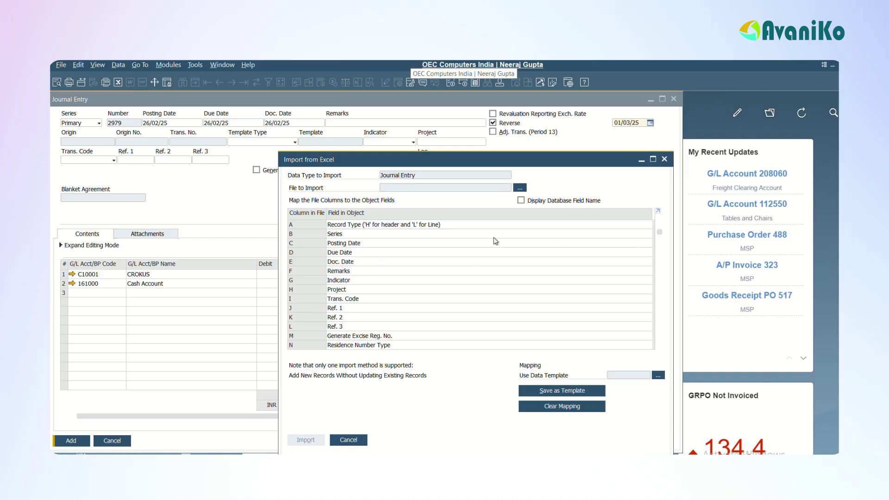
pyautogui.click(665, 159)
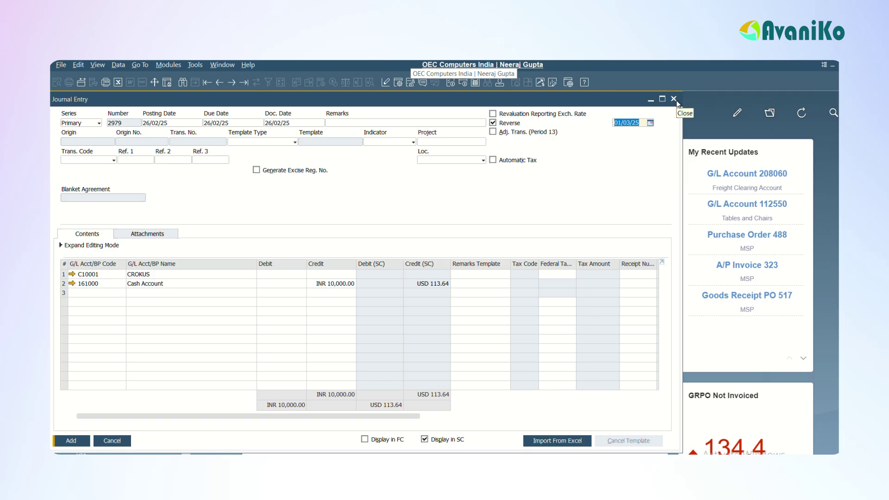
# - Discard journal entry 2979 without saving and go to Financials > Journal Vouchers
pyautogui.click(674, 99)
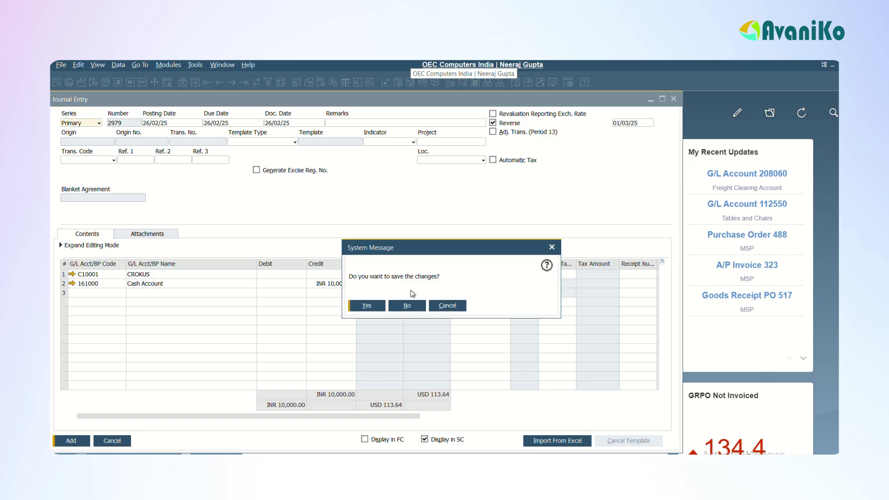
pyautogui.click(402, 309)
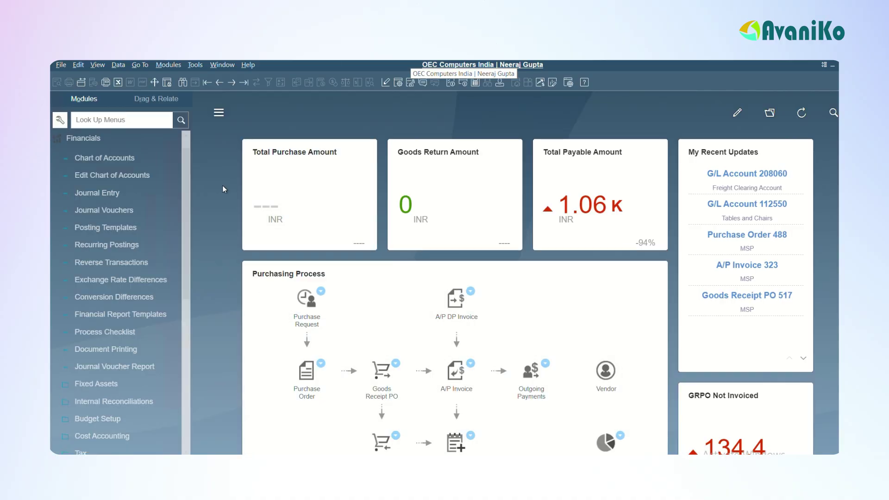
pyautogui.click(110, 211)
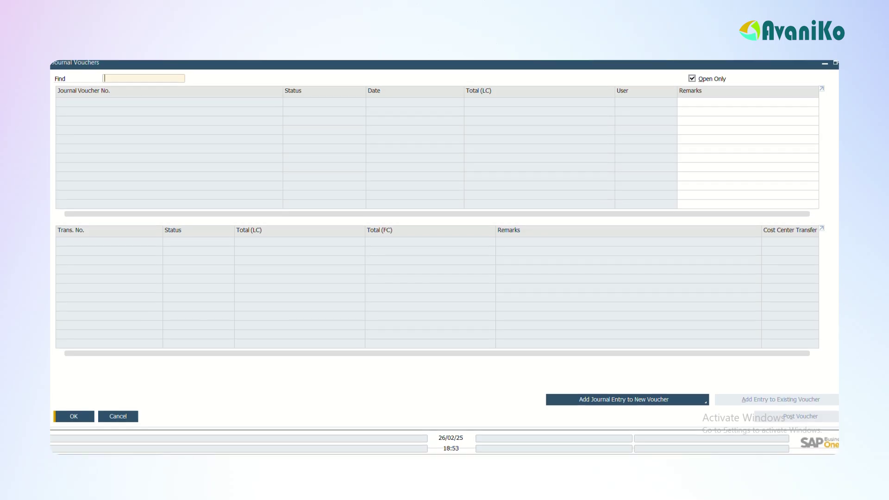
# - In a new voucher entry, debit Licences INR 20,000 on line 1
pyautogui.click(616, 399)
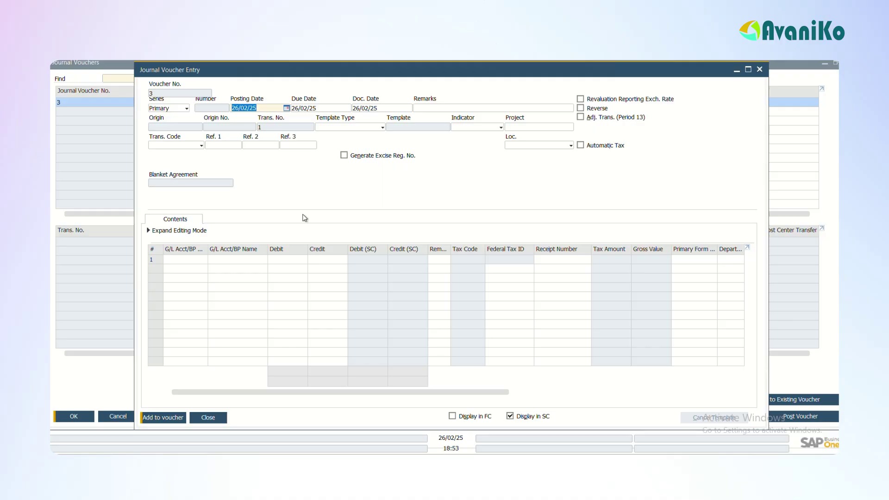
pyautogui.click(168, 258)
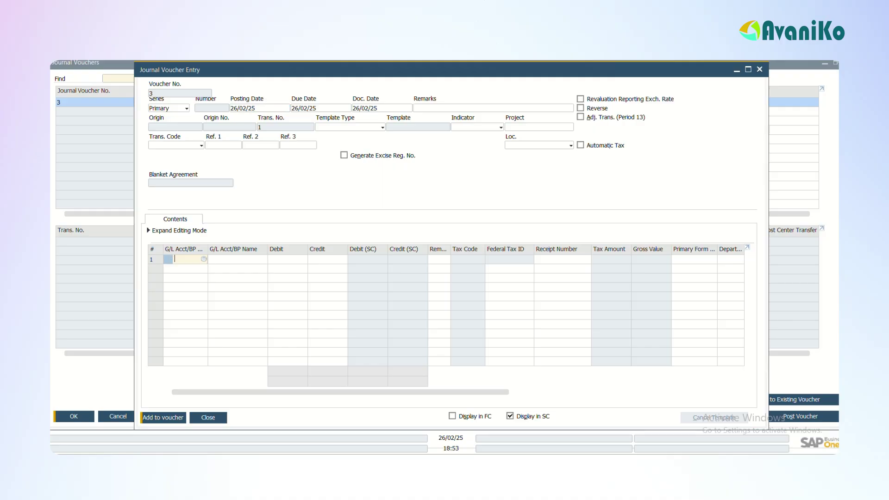
pyautogui.press('Tab')
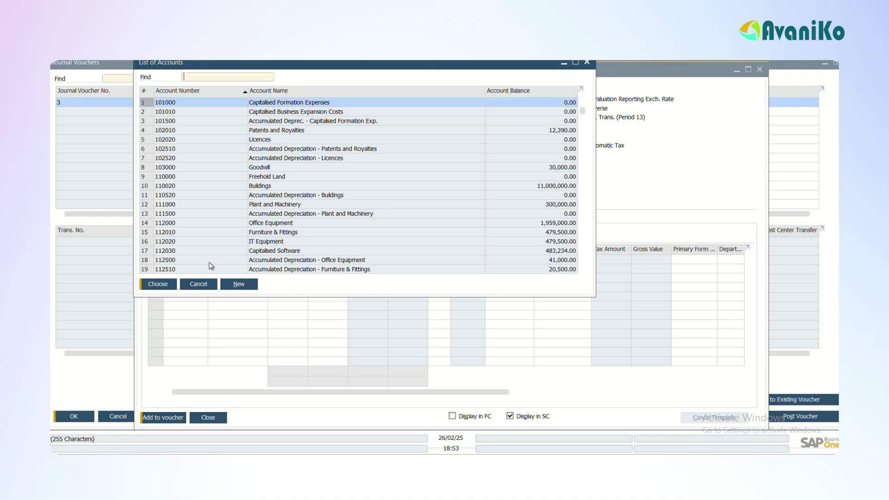
pyautogui.press('Down')
pyautogui.press('Down')
pyautogui.press('Down')
pyautogui.press('Down')
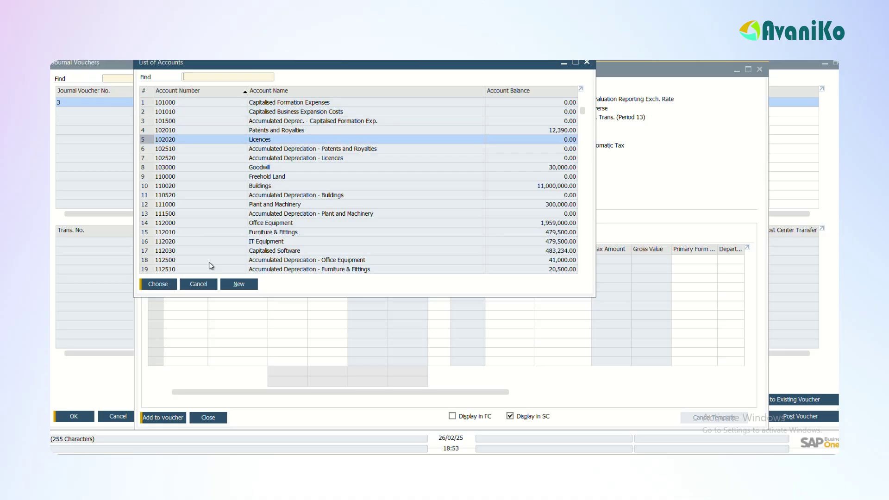
pyautogui.press('Return')
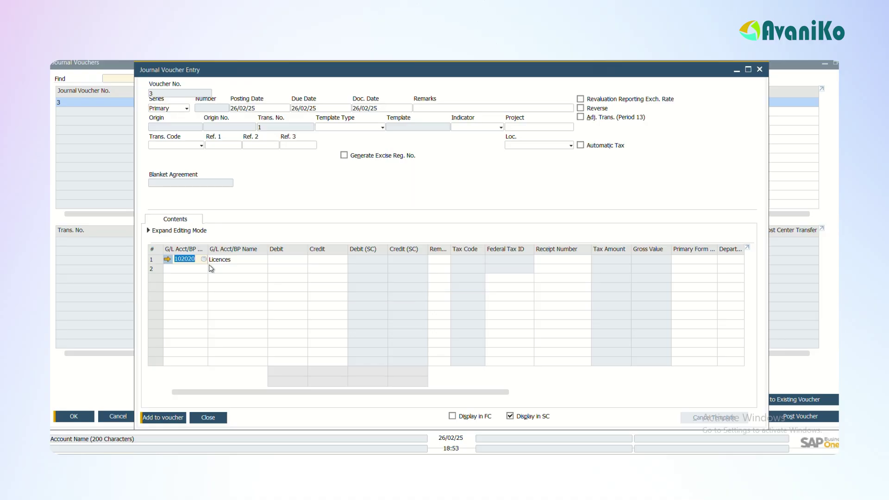
pyautogui.click(284, 256)
pyautogui.write('20000')
pyautogui.press('Tab')
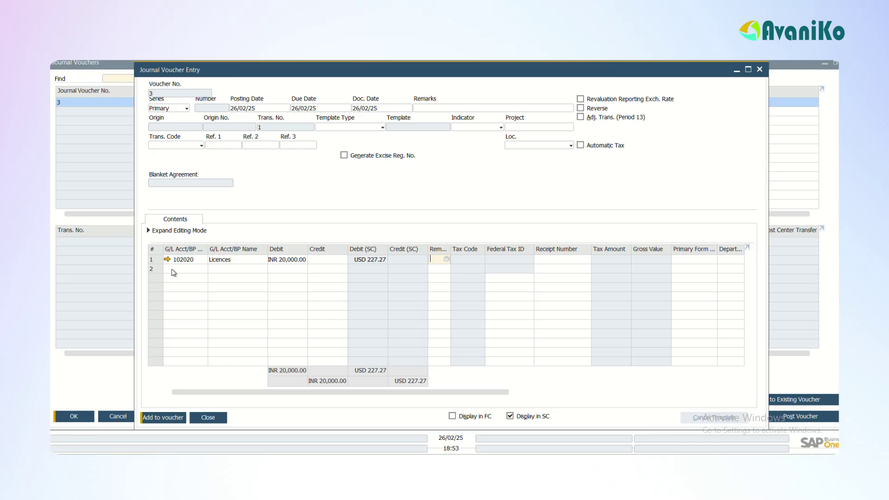
# - Credit Cash Account on line 2 and add the balanced entry to the voucher
pyautogui.click(190, 270)
pyautogui.press('Tab')
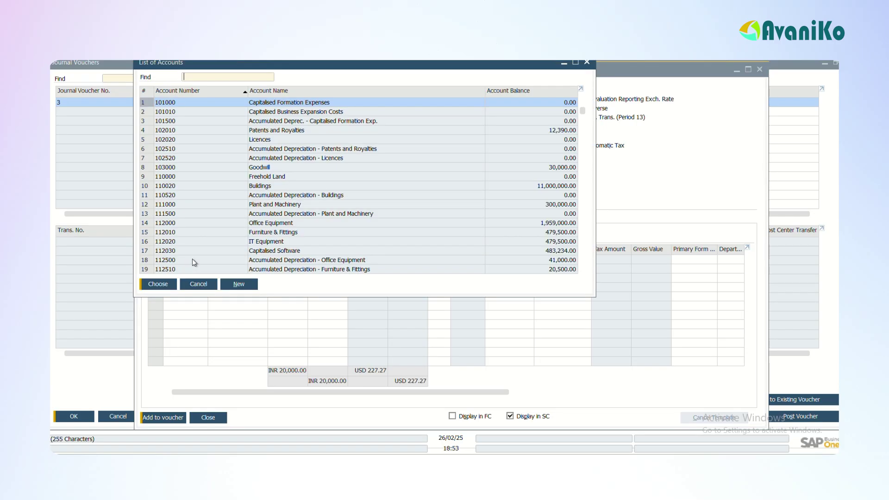
pyautogui.doubleClick(287, 94)
pyautogui.write('CASH')
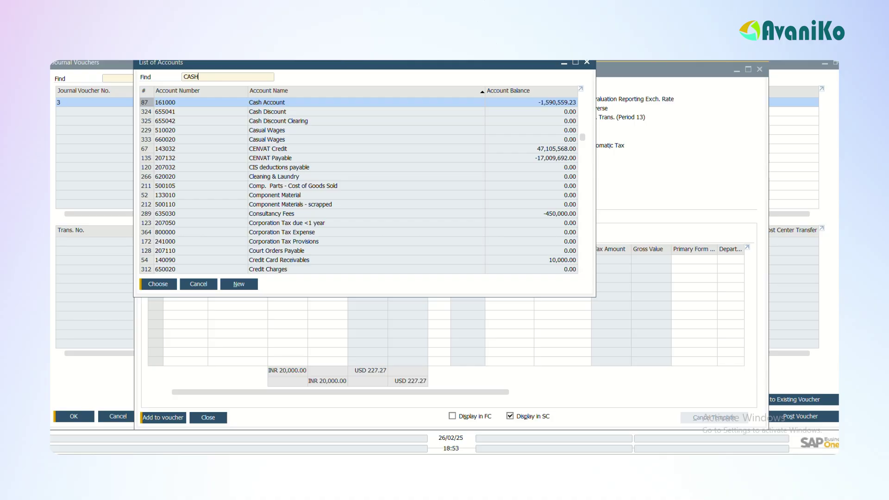
pyautogui.press('Return')
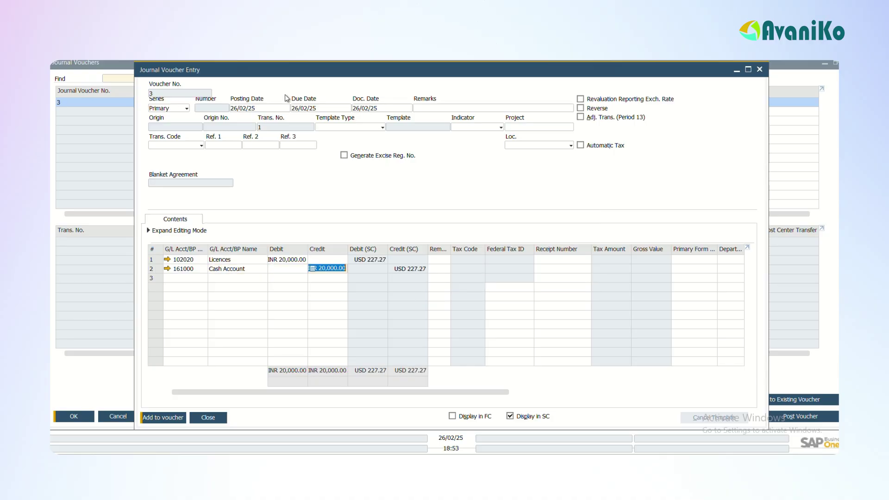
pyautogui.click(163, 417)
pyautogui.click(207, 419)
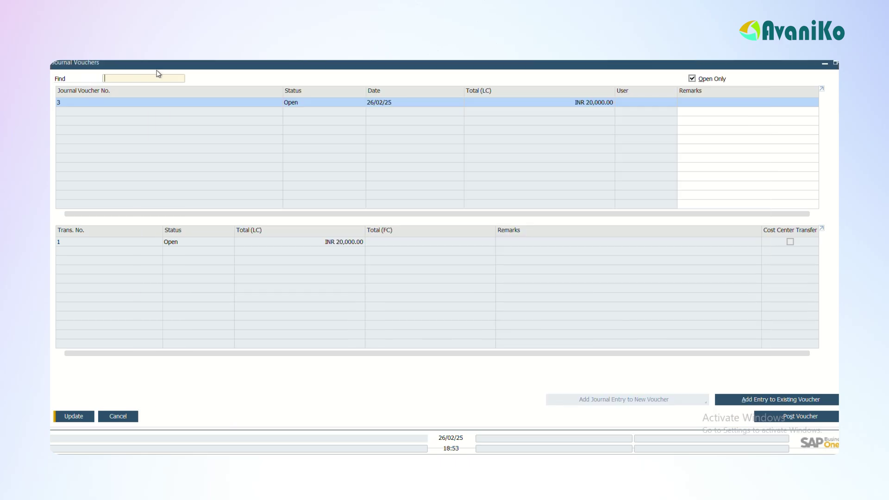
pyautogui.click(343, 247)
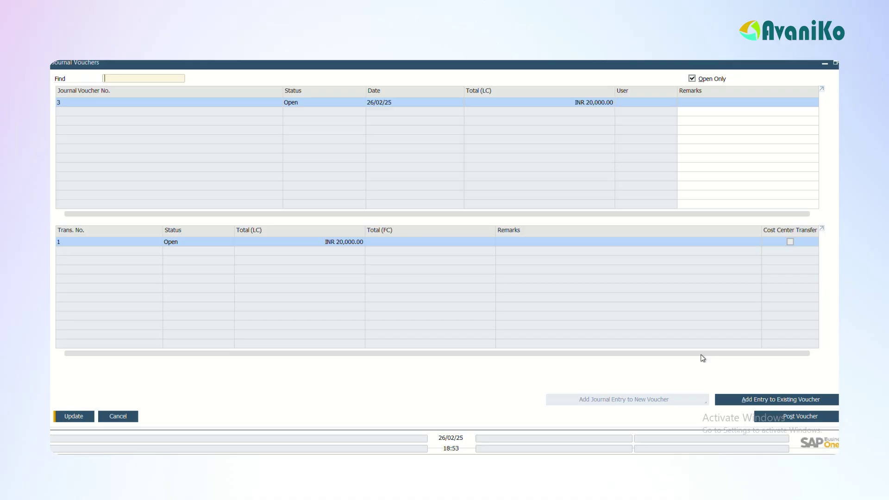
pyautogui.click(792, 400)
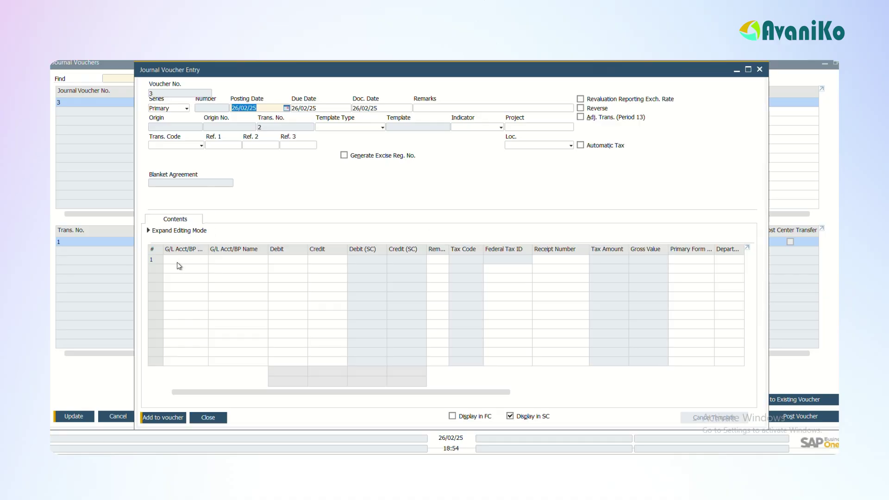
# - Debit 102010 Patents and Royalties INR 30,000 on line 1
pyautogui.click(179, 262)
pyautogui.press('Tab')
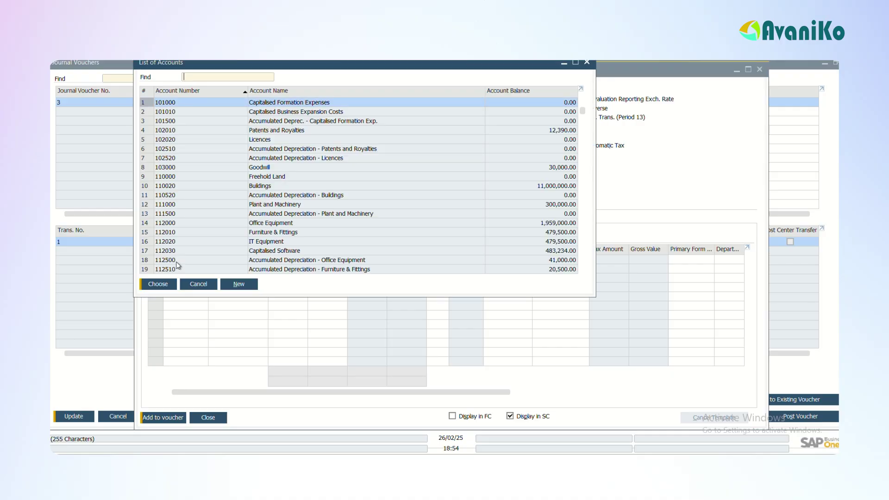
pyautogui.press('Down')
pyautogui.press('Down')
pyautogui.press('Down')
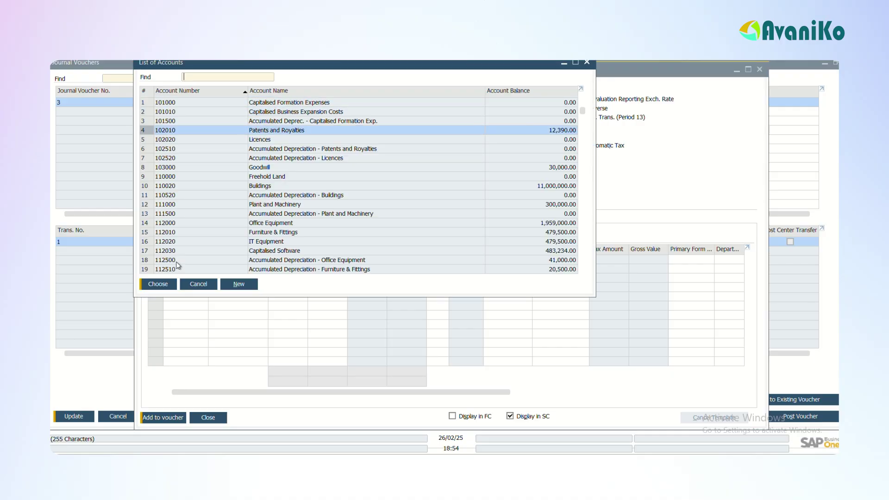
pyautogui.press('Return')
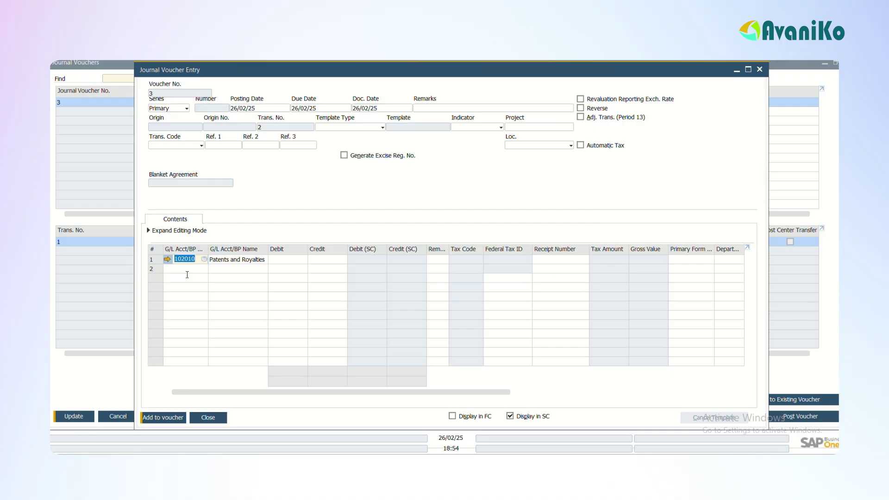
pyautogui.click(293, 261)
pyautogui.write('30000')
pyautogui.press('Tab')
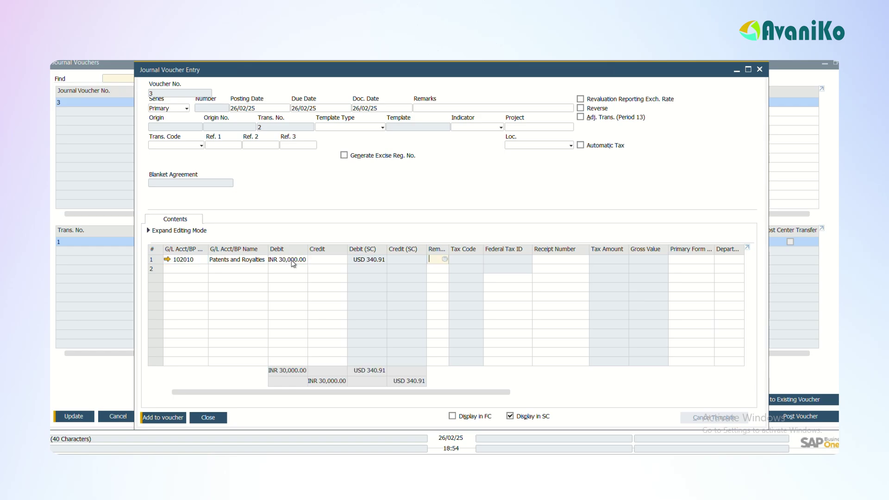
# - Credit Cash Account INR 30,000 on line 2 and add the entry to voucher 3
pyautogui.click(178, 269)
pyautogui.press('Tab')
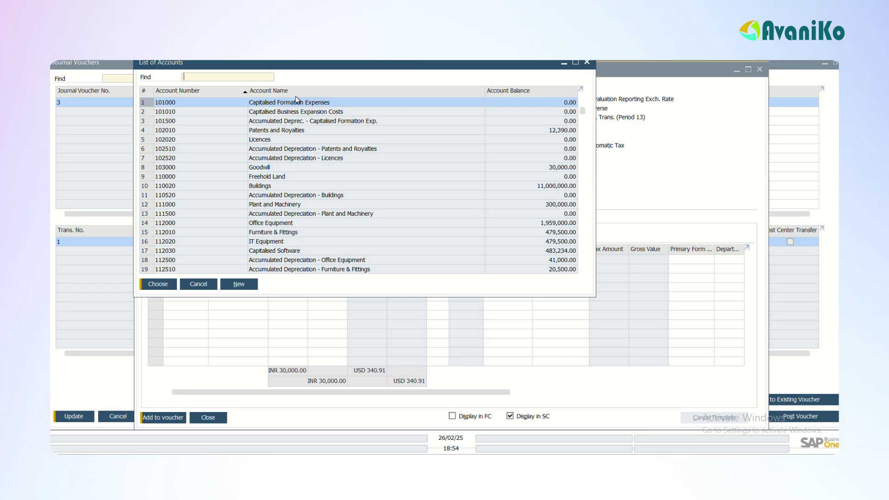
pyautogui.write('cash')
pyautogui.press('Return')
pyautogui.press('Tab')
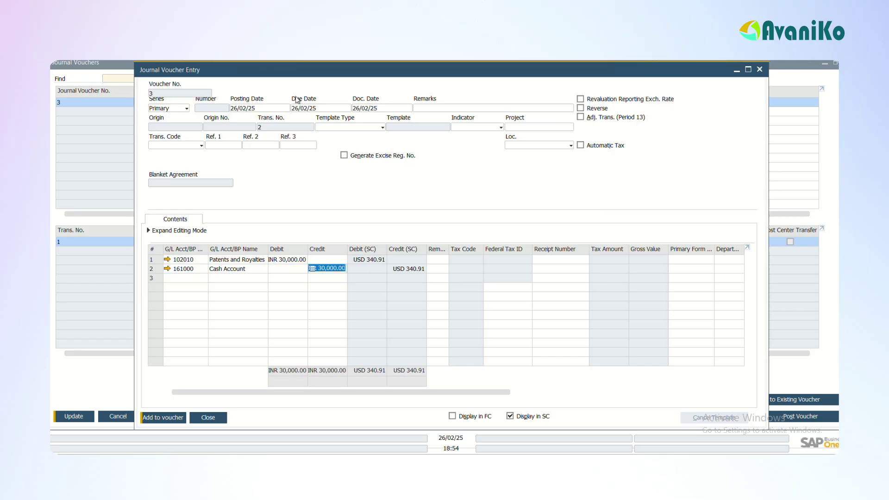
pyautogui.press('Return')
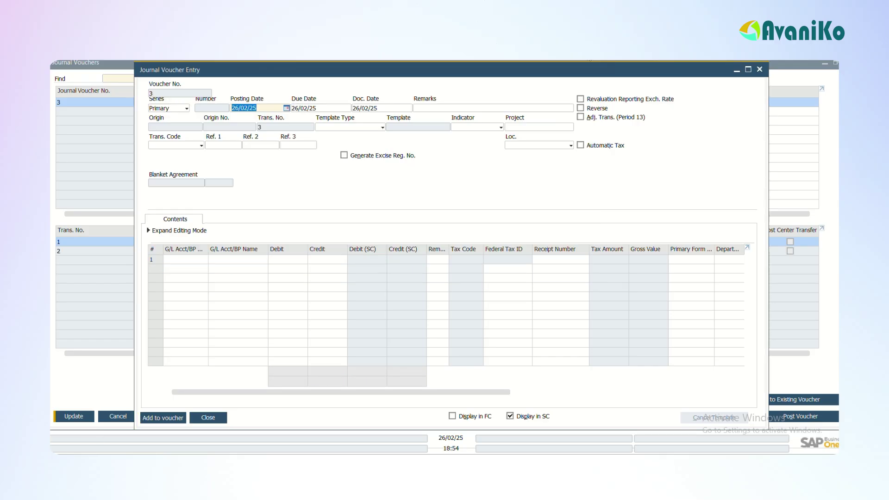
pyautogui.click(760, 70)
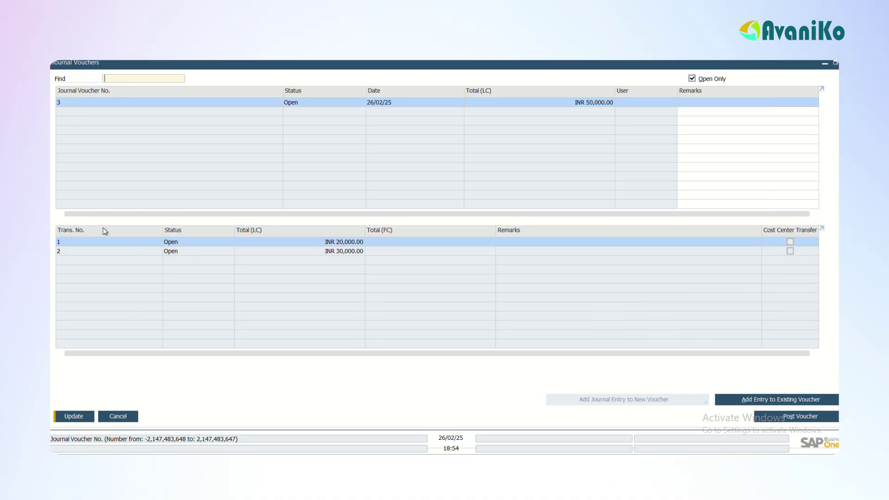
# - Save the journal voucher with transactions 1 and 2, then close the window
pyautogui.click(307, 252)
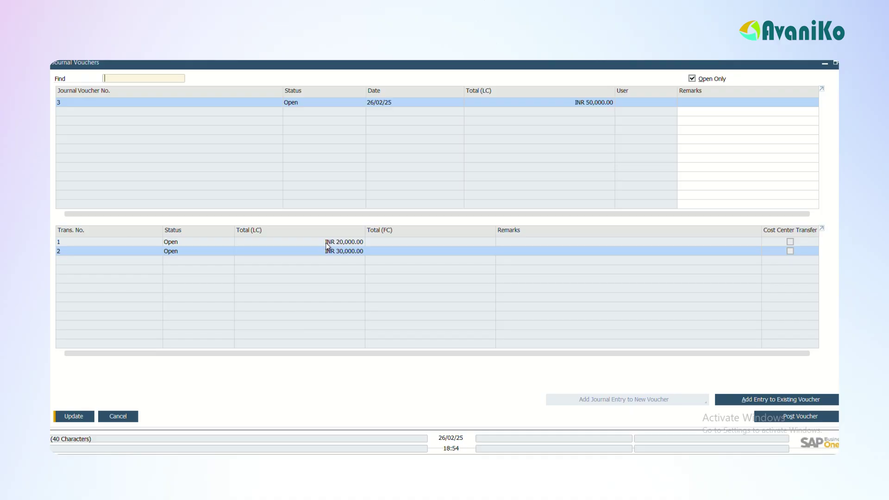
pyautogui.click(326, 243)
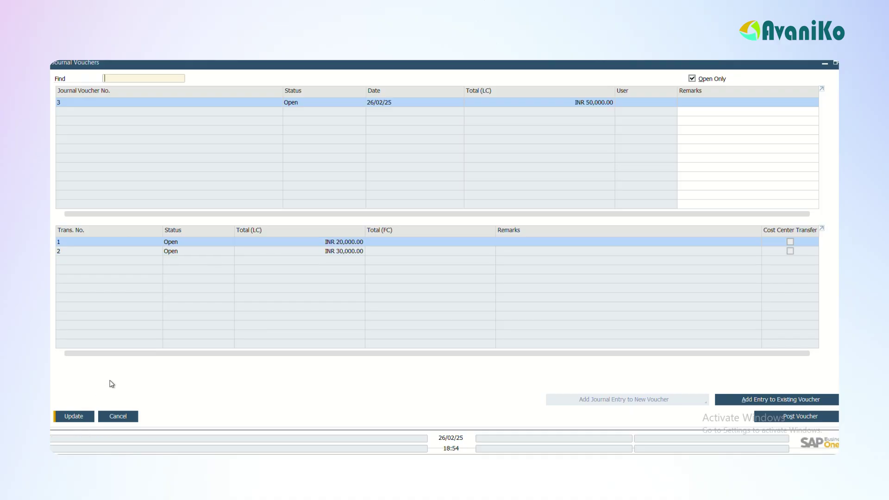
pyautogui.click(75, 417)
pyautogui.click(119, 417)
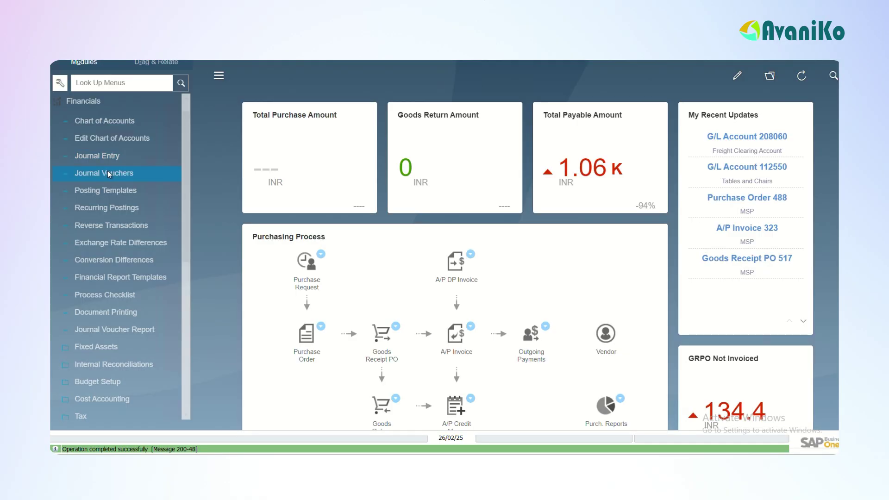
# - Reopen Journal Vouchers and select voucher 4 to view its transactions
pyautogui.click(115, 171)
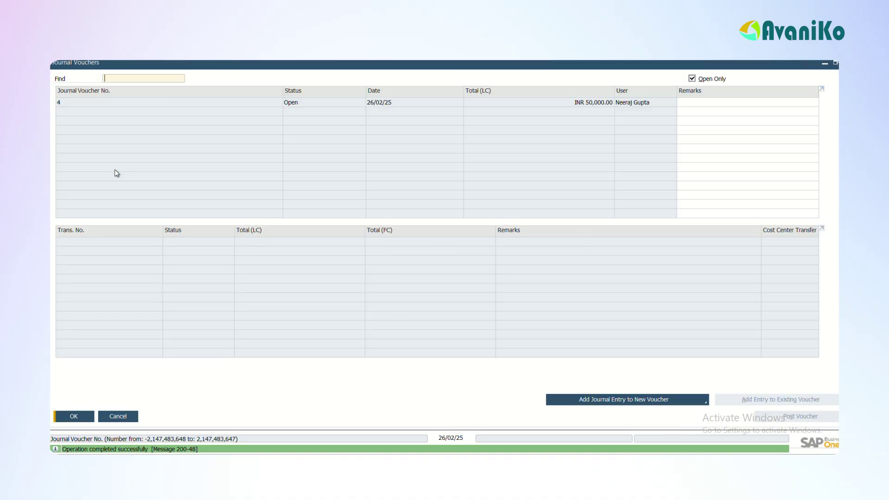
pyautogui.click(341, 105)
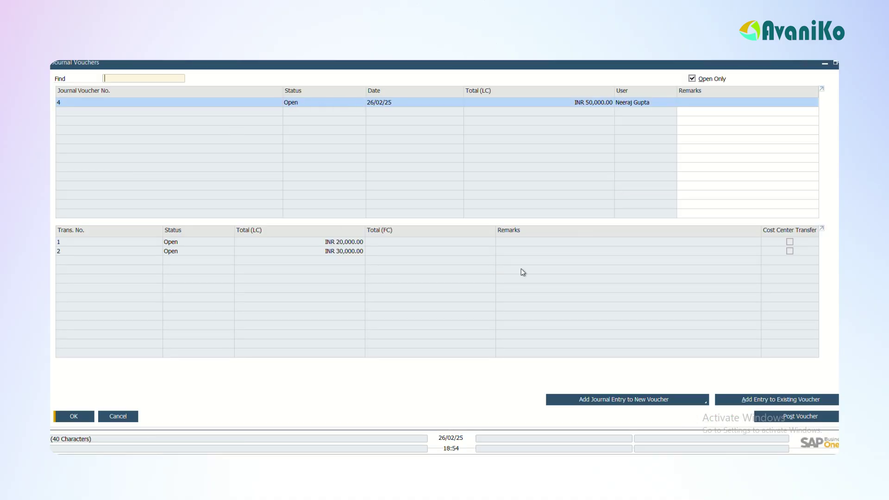
pyautogui.click(345, 108)
pyautogui.doubleClick(344, 241)
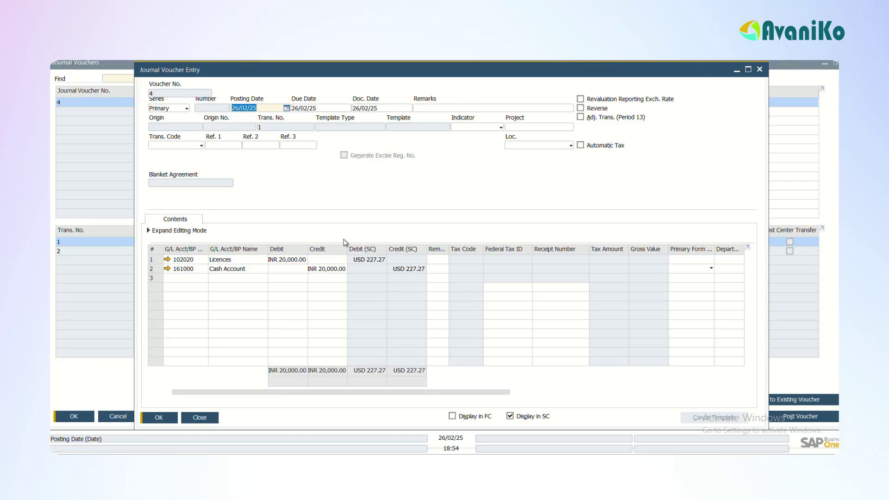
pyautogui.press('Escape')
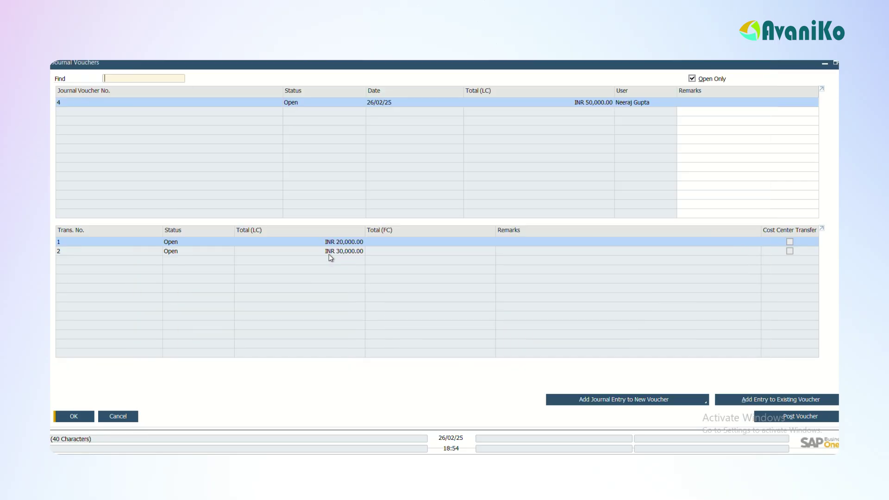
pyautogui.click(327, 251)
pyautogui.doubleClick(328, 253)
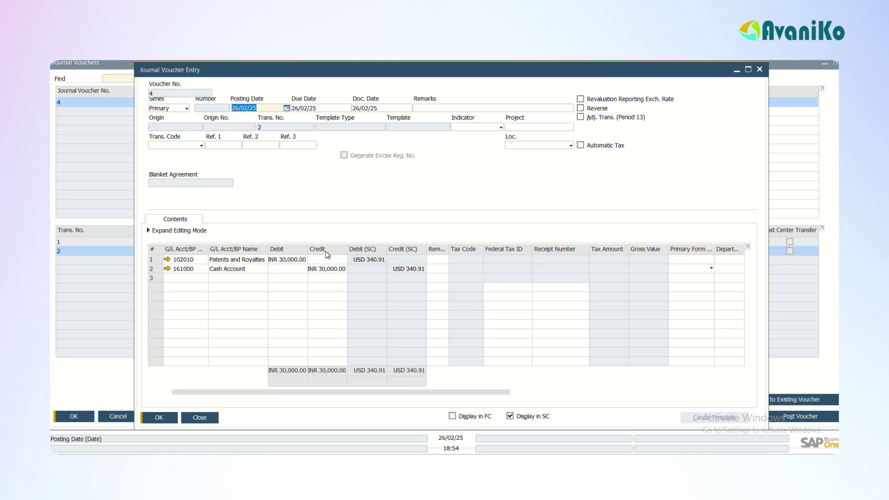
pyautogui.press('Escape')
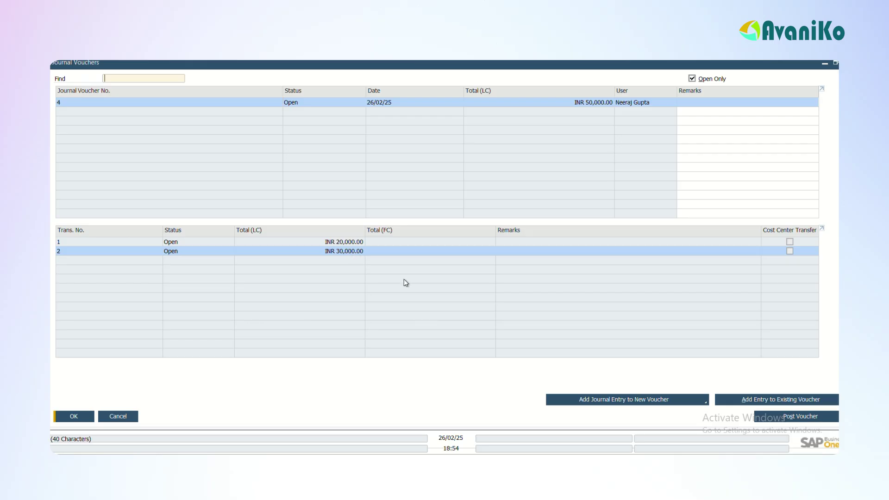
# - Post voucher 4, confirm Yes, and close the Journal Vouchers window
pyautogui.click(808, 419)
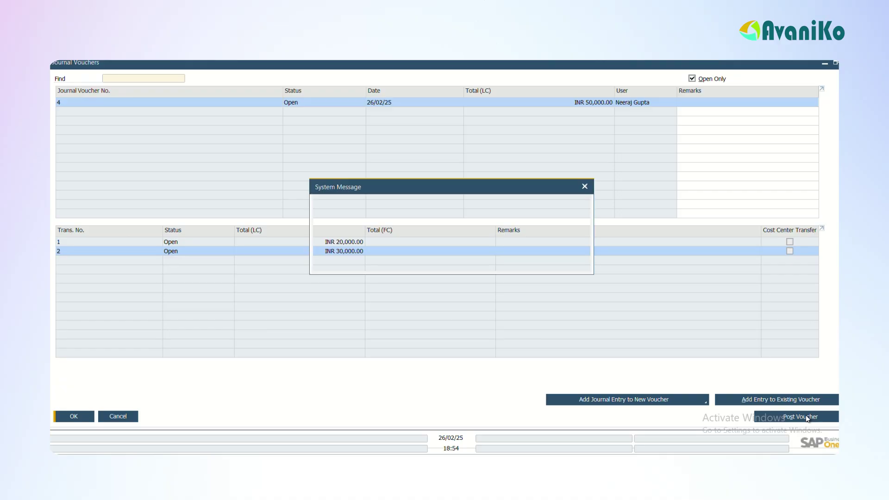
pyautogui.click(324, 264)
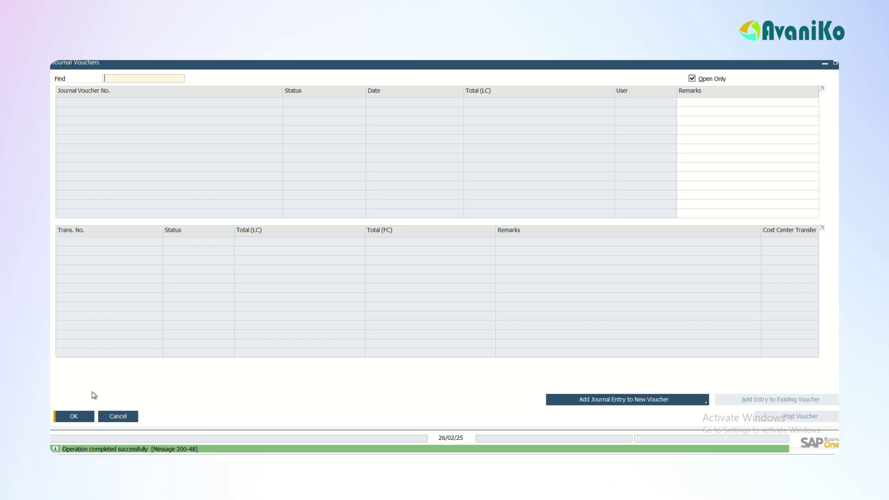
pyautogui.click(112, 415)
pyautogui.click(111, 398)
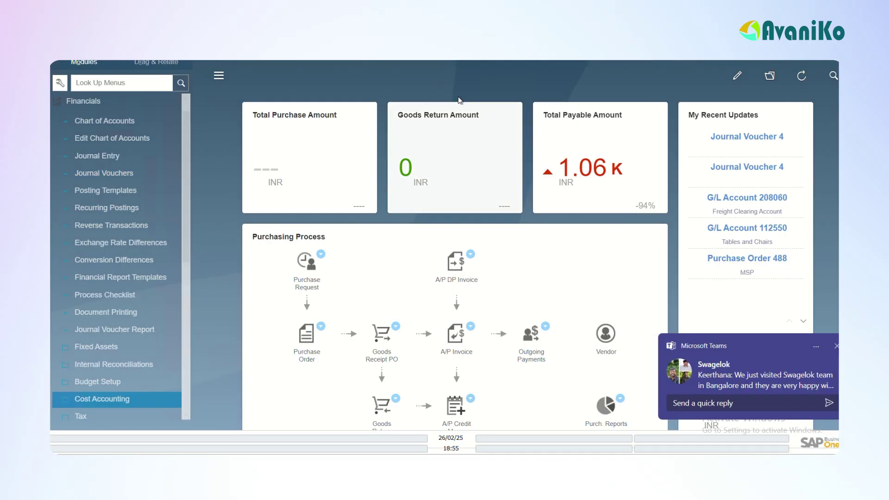